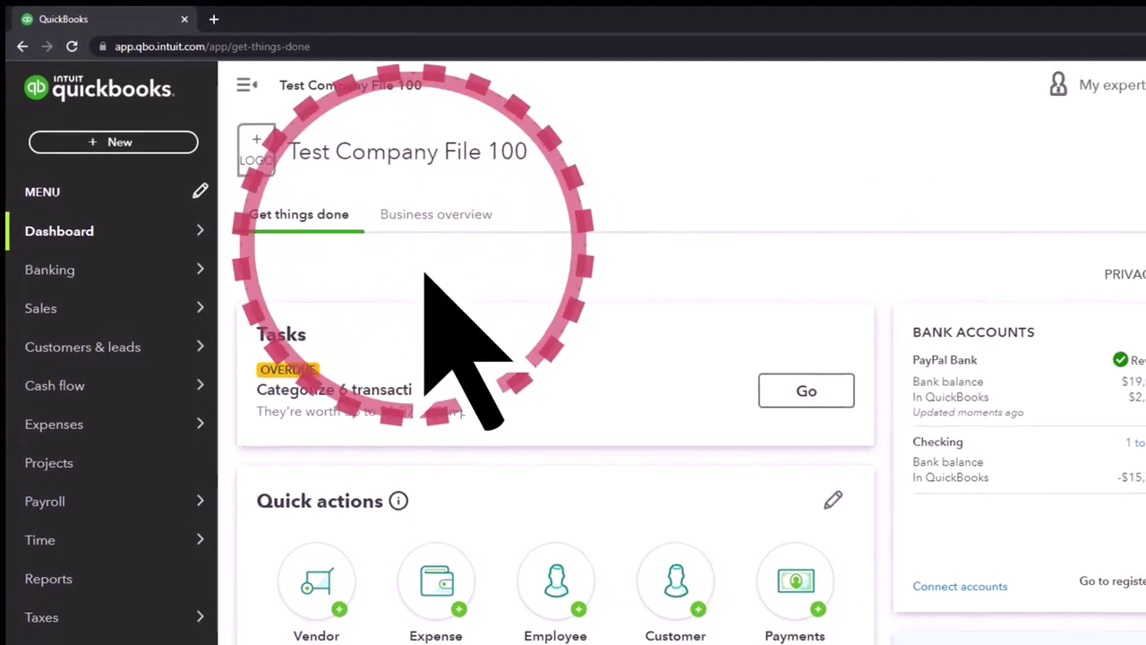
# Duplicate the Test Company File 100 dashboard tab twice and switch to the second copy.
pyautogui.click(1116, 84)
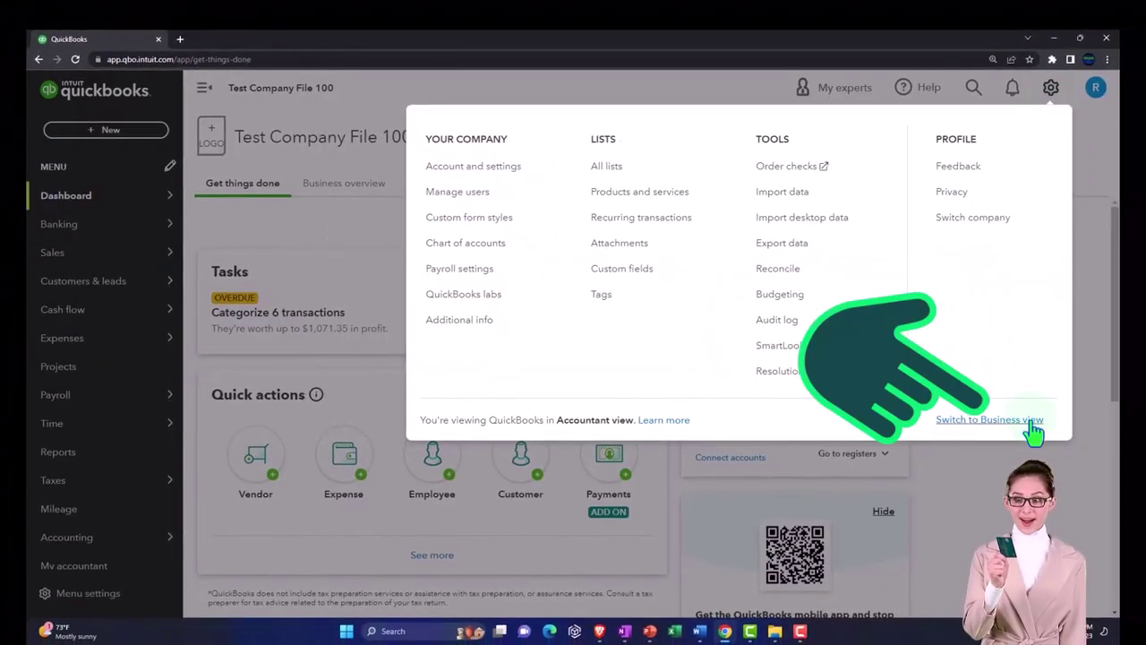
pyautogui.press('Escape')
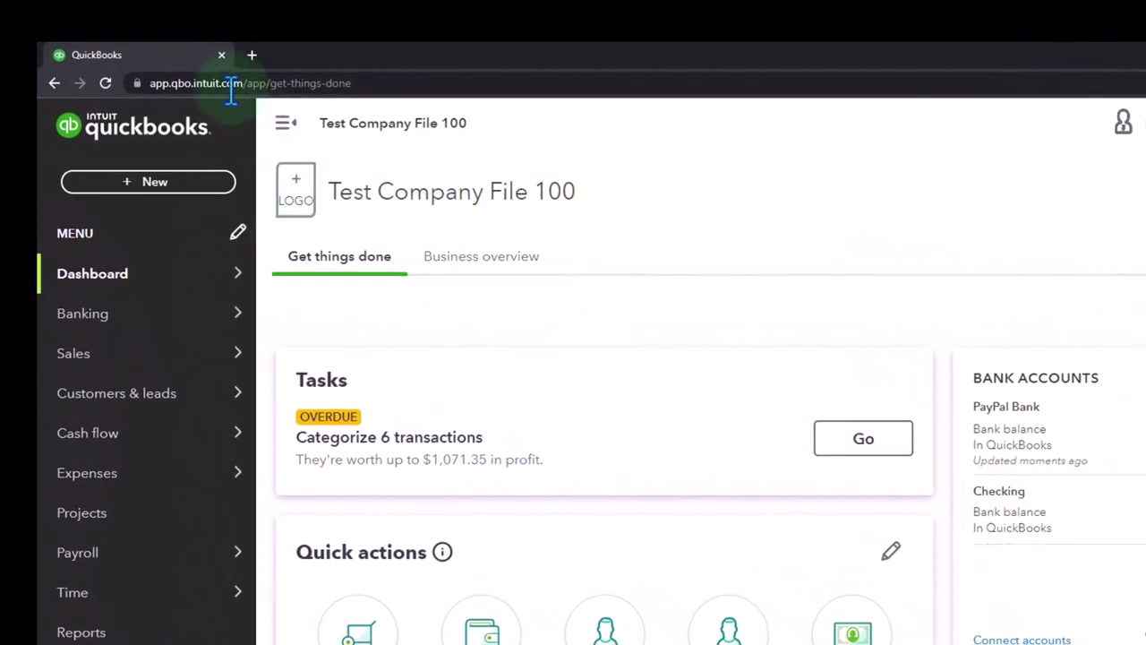
pyautogui.rightClick(190, 54)
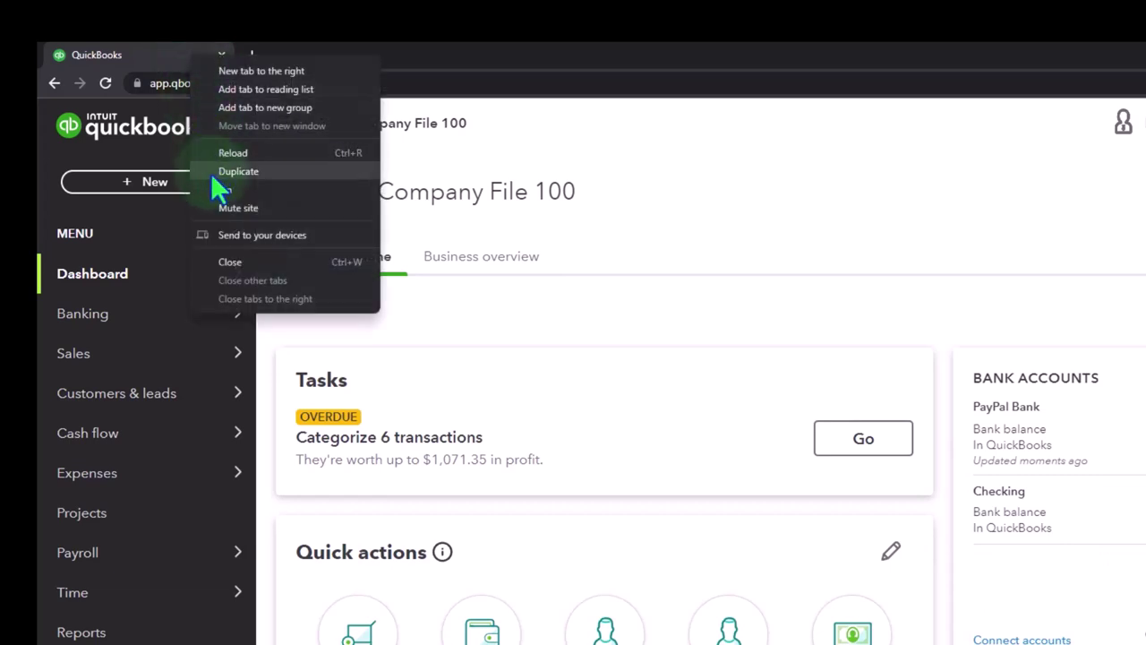
pyautogui.click(290, 171)
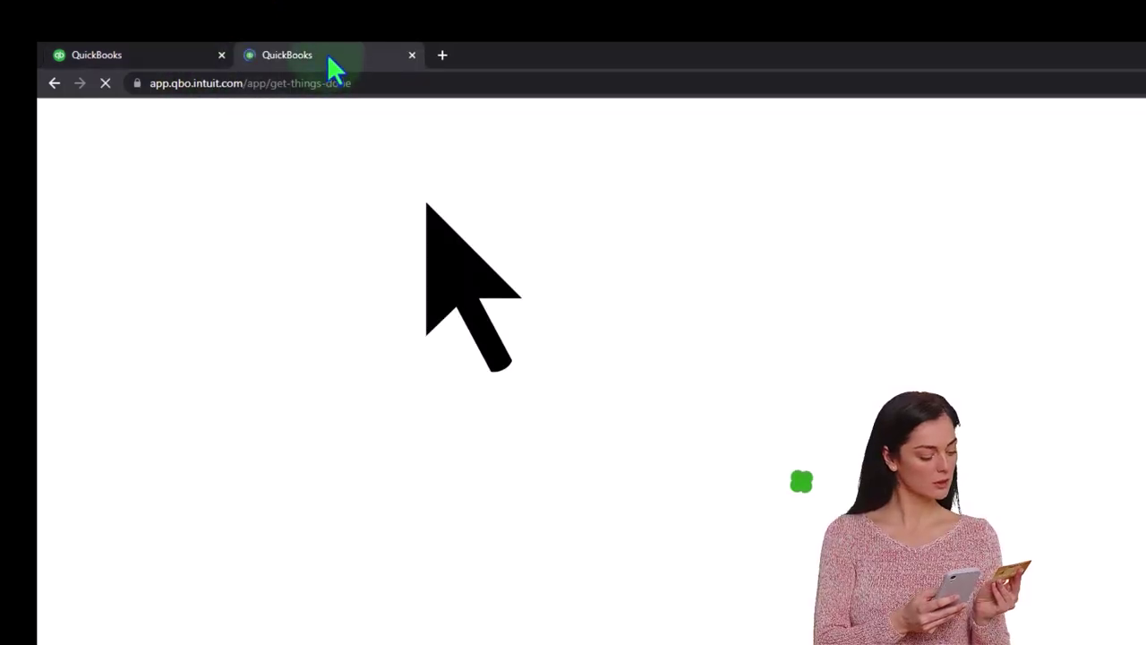
pyautogui.rightClick(327, 54)
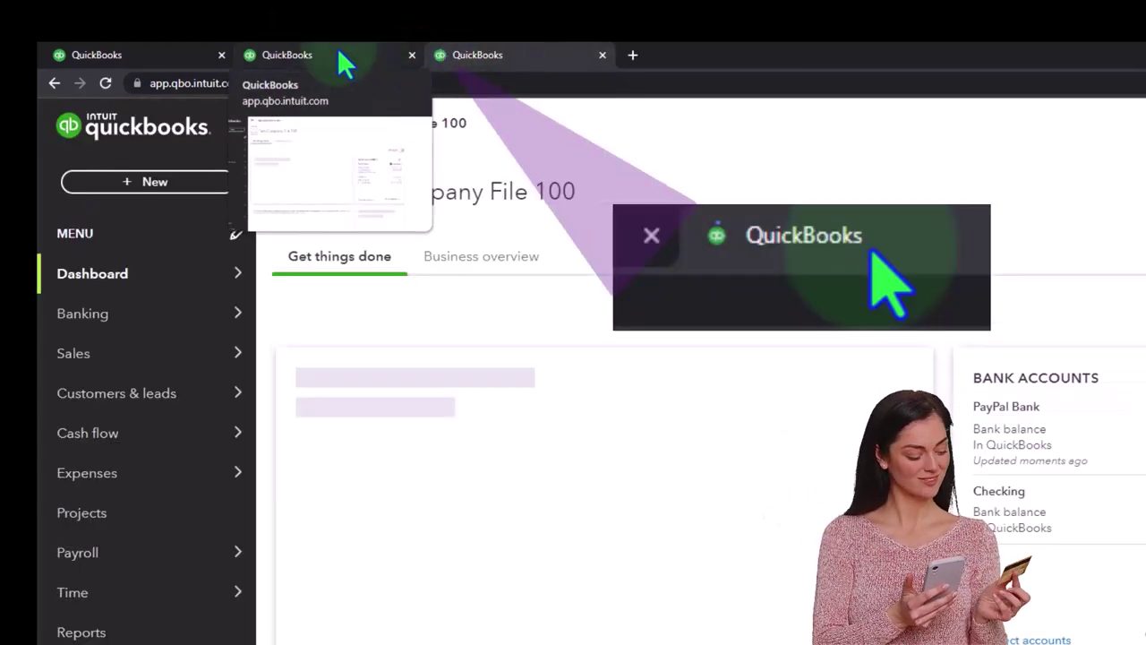
pyautogui.click(338, 49)
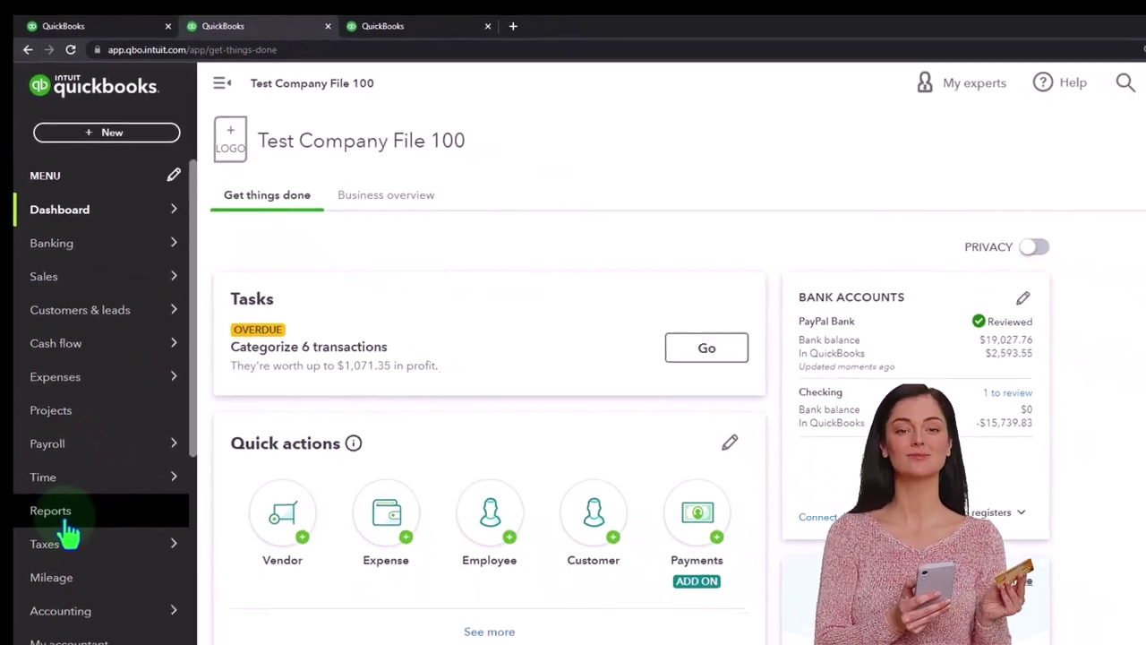
# Open the Balance Sheet report from the Reports favorites in the second tab.
pyautogui.click(68, 524)
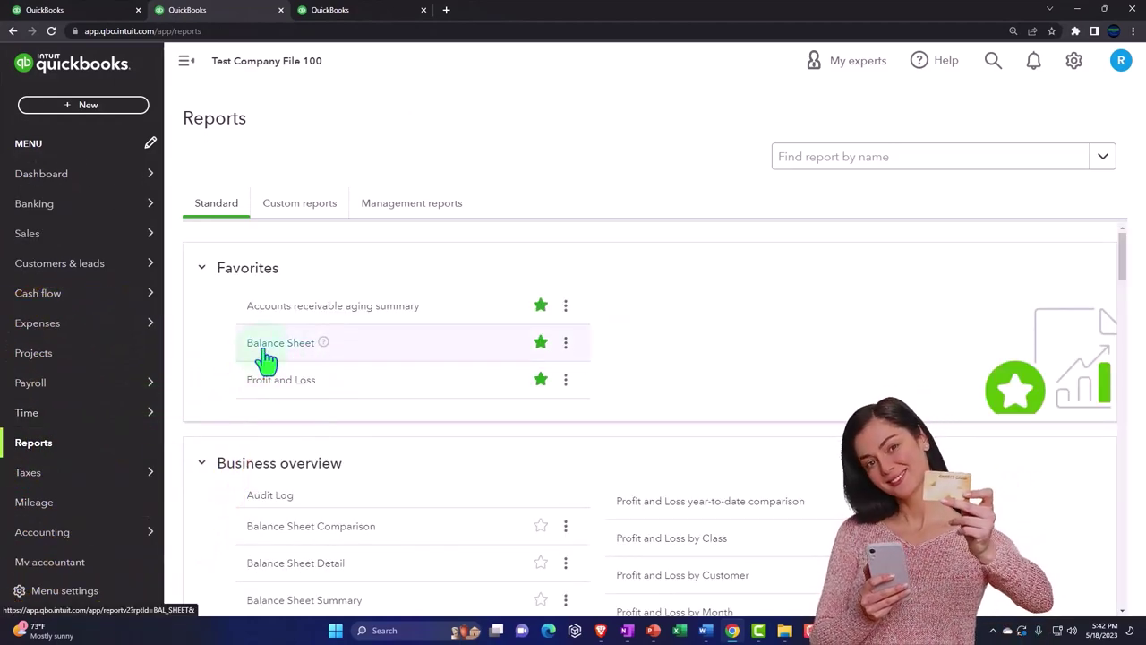
pyautogui.click(266, 354)
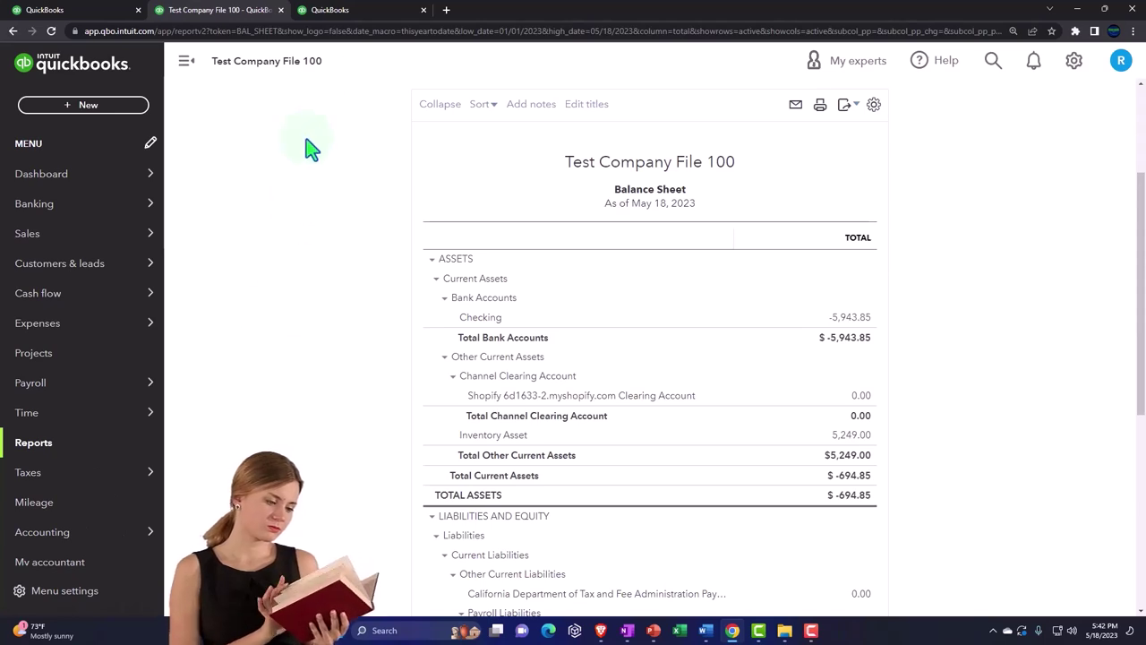
# In the third tab, open the Profit and Loss report from the Reports favorites.
pyautogui.click(350, 18)
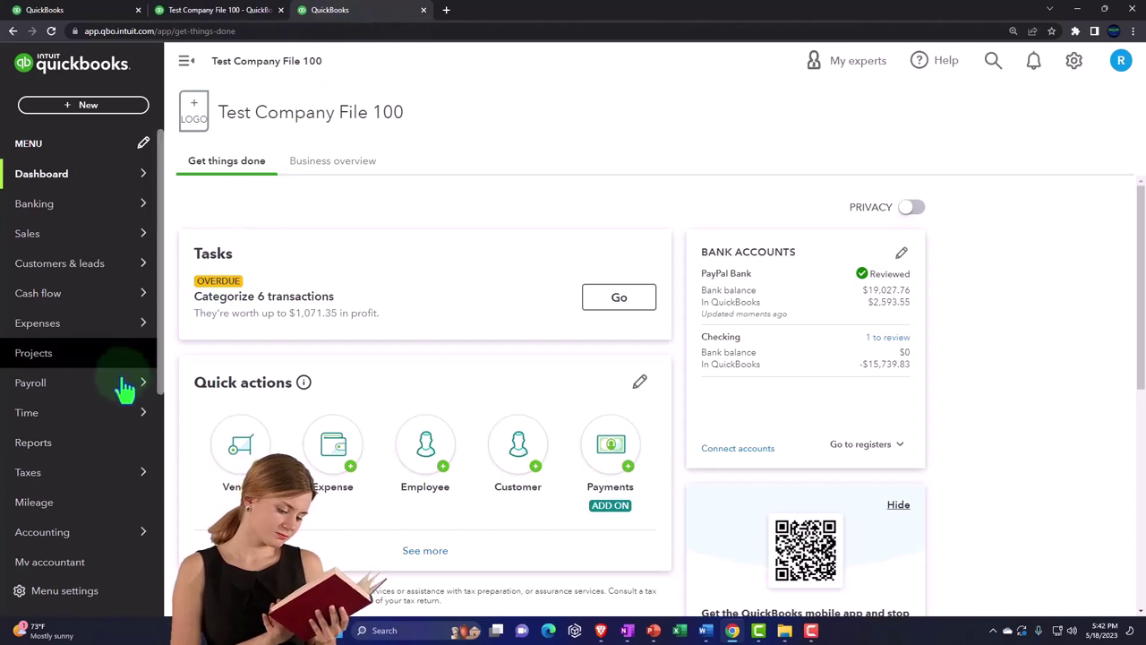
pyautogui.click(69, 457)
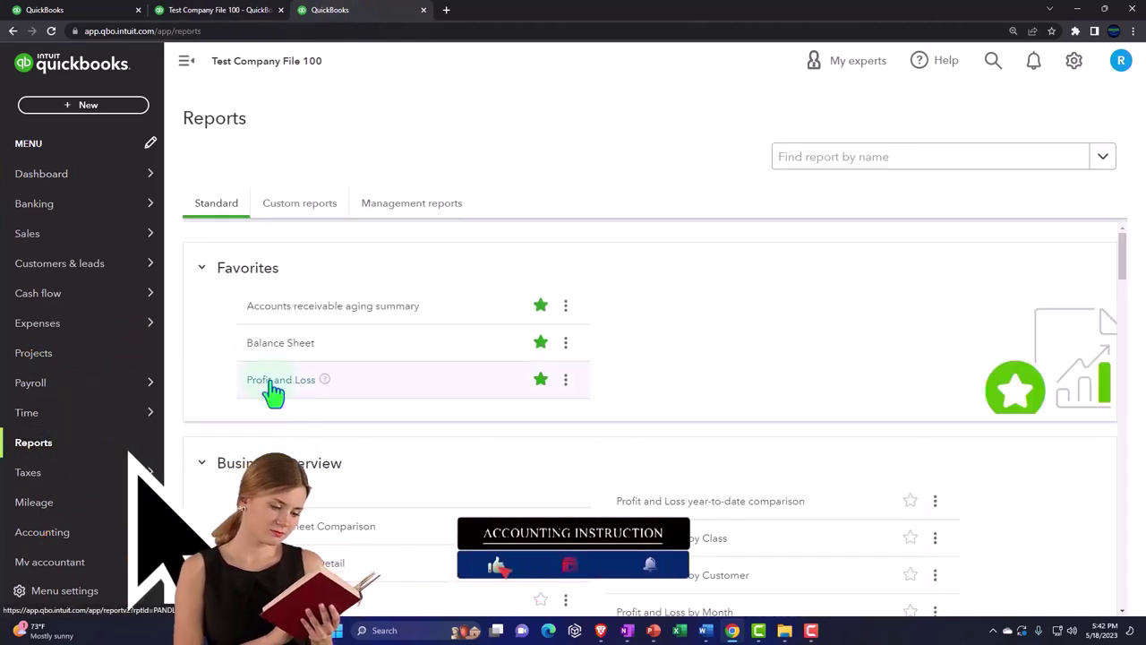
pyautogui.click(273, 385)
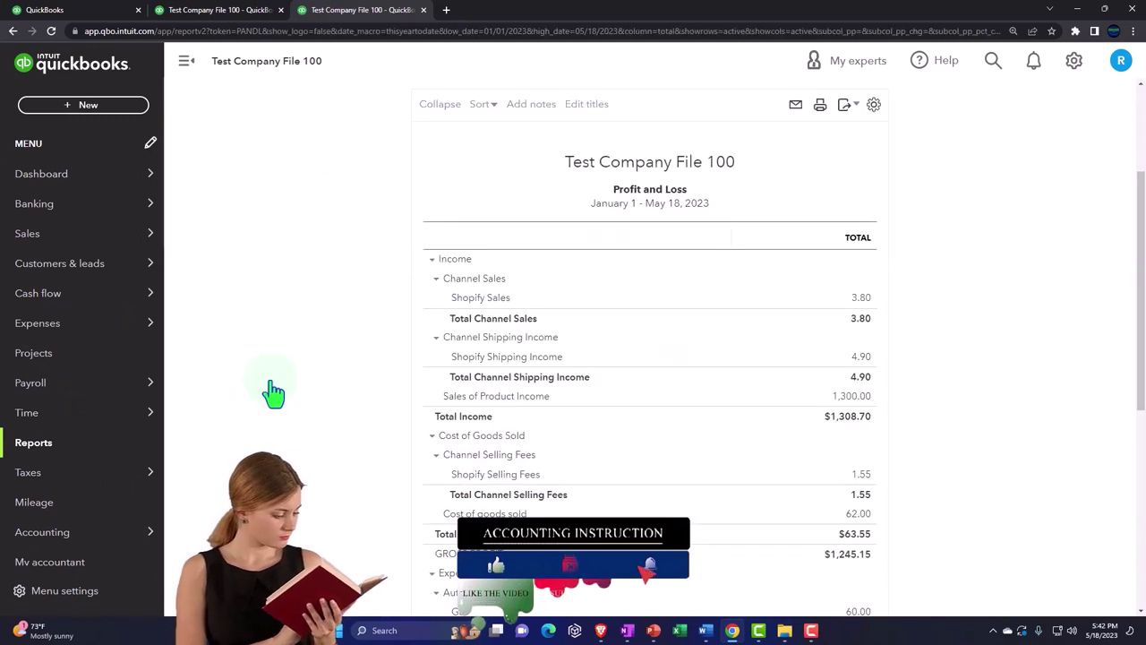
# Set the Profit and Loss dates to 01/01/2023 through 12/31/2023 and rerun the report.
pyautogui.click(188, 68)
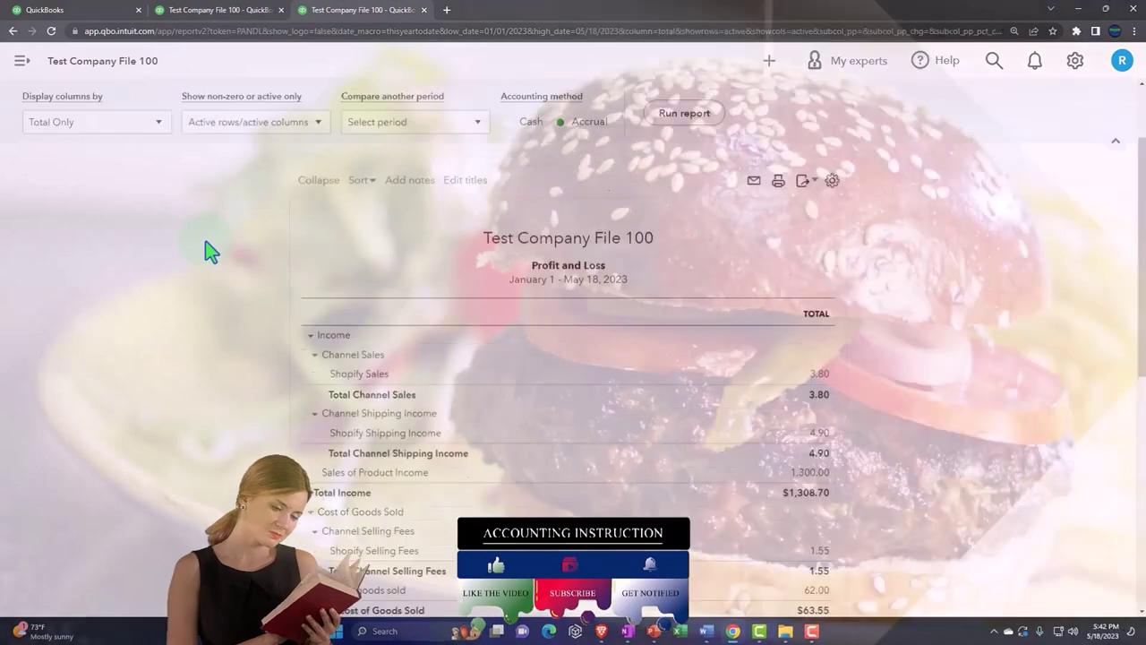
pyautogui.moveTo(309, 218); pyautogui.dragTo(237, 178)
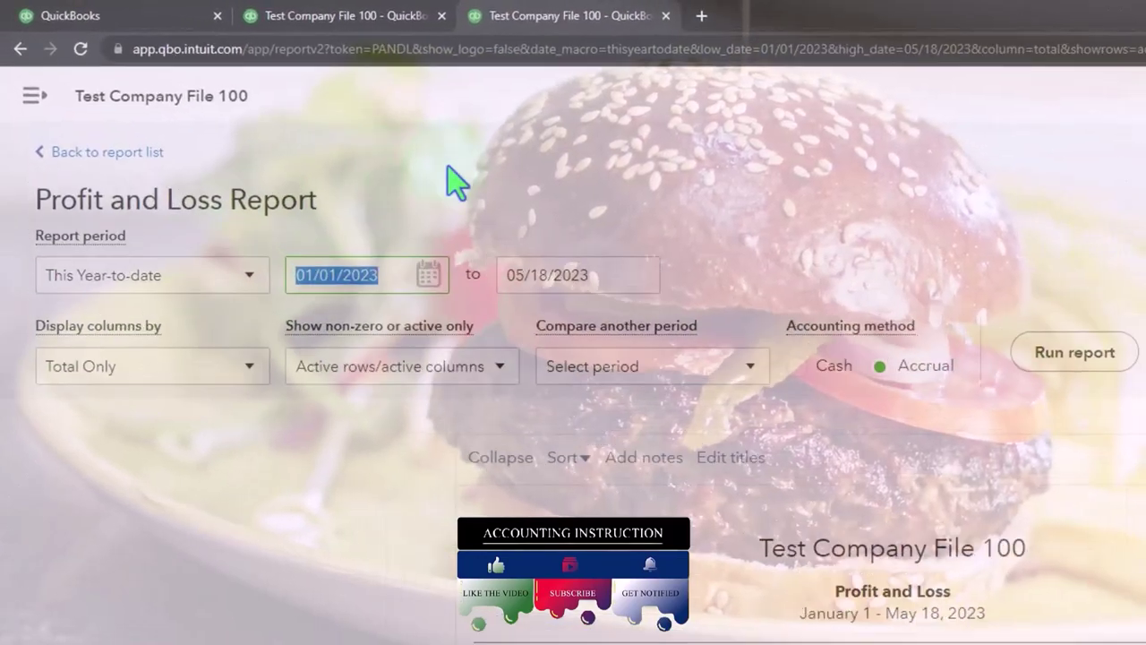
pyautogui.write('01/01/2023')
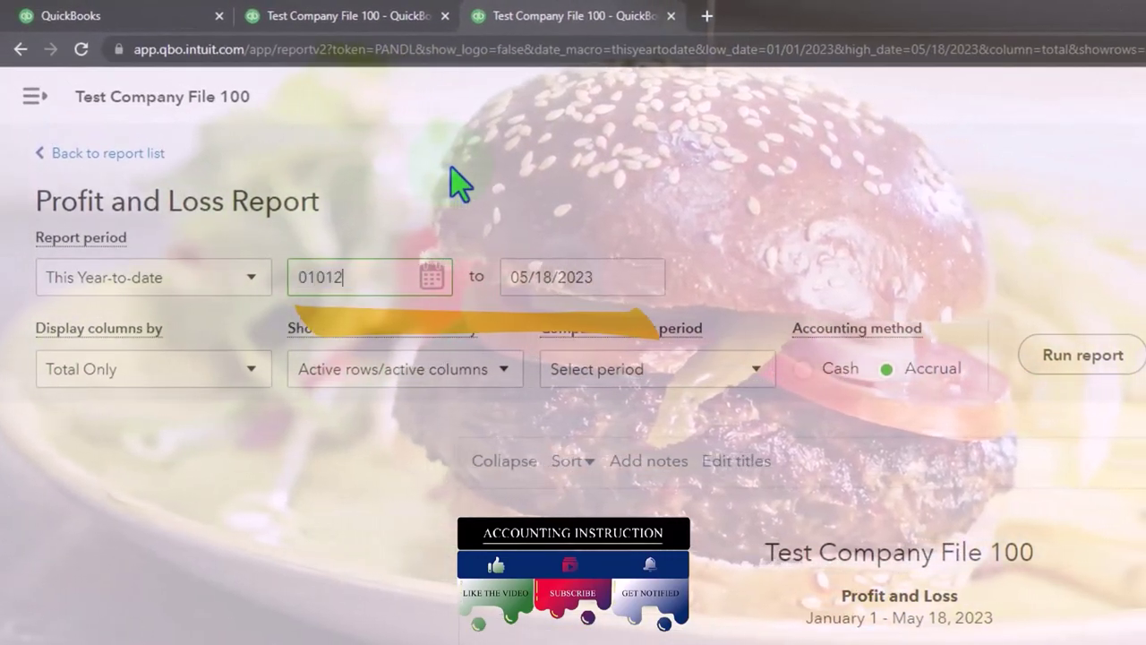
pyautogui.press('Tab')
pyautogui.write('12/31/2023')
pyautogui.press('Tab')
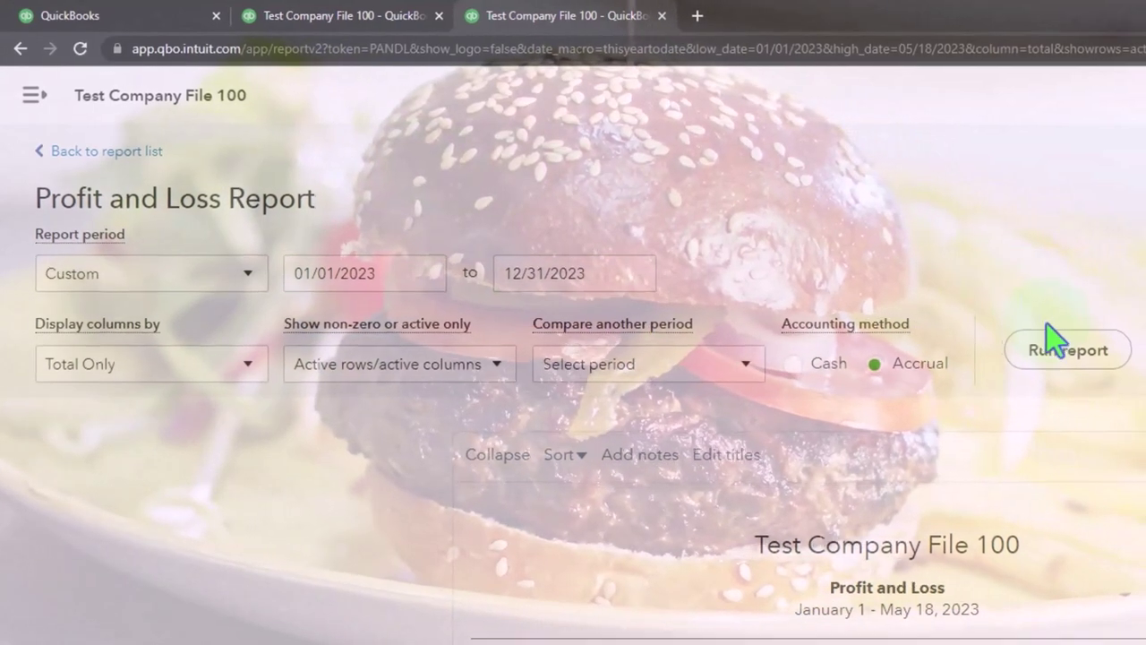
pyautogui.click(1066, 356)
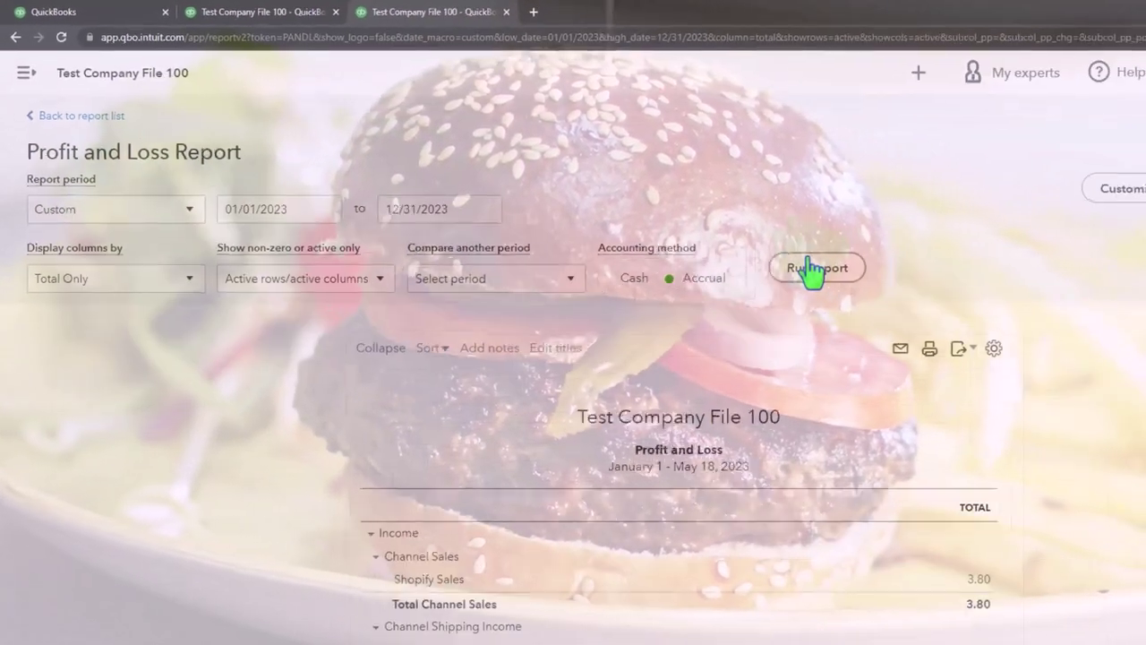
pyautogui.scroll(-2, 810, 273)
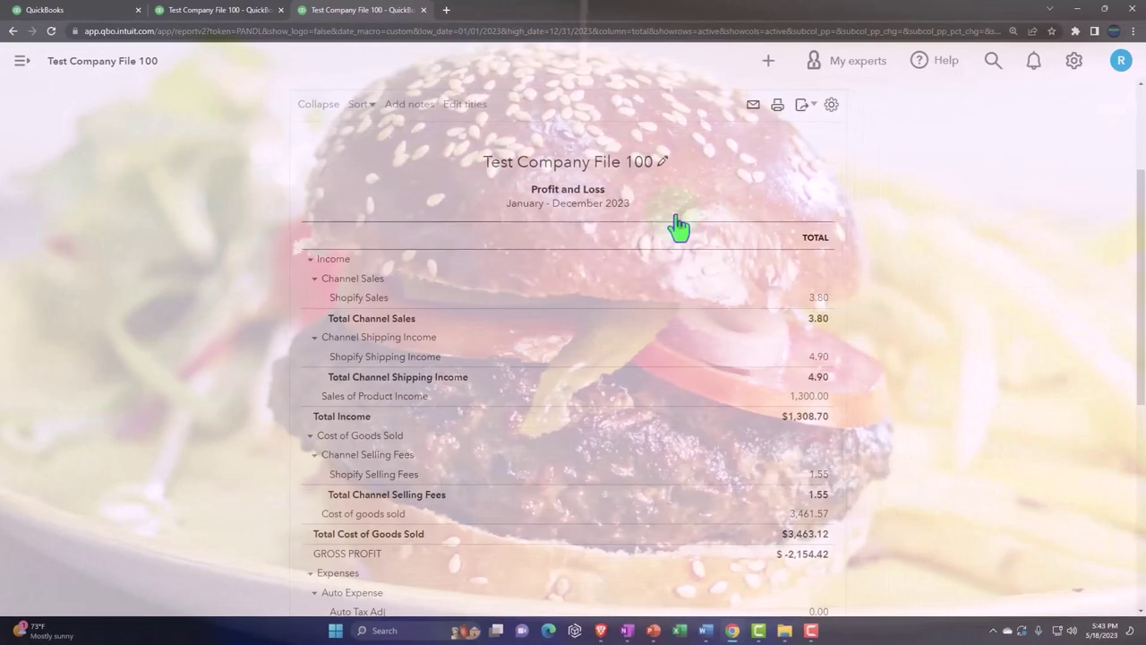
# On the Balance Sheet tab, start retyping the report's start date, beginning with 01012.
pyautogui.click(234, 11)
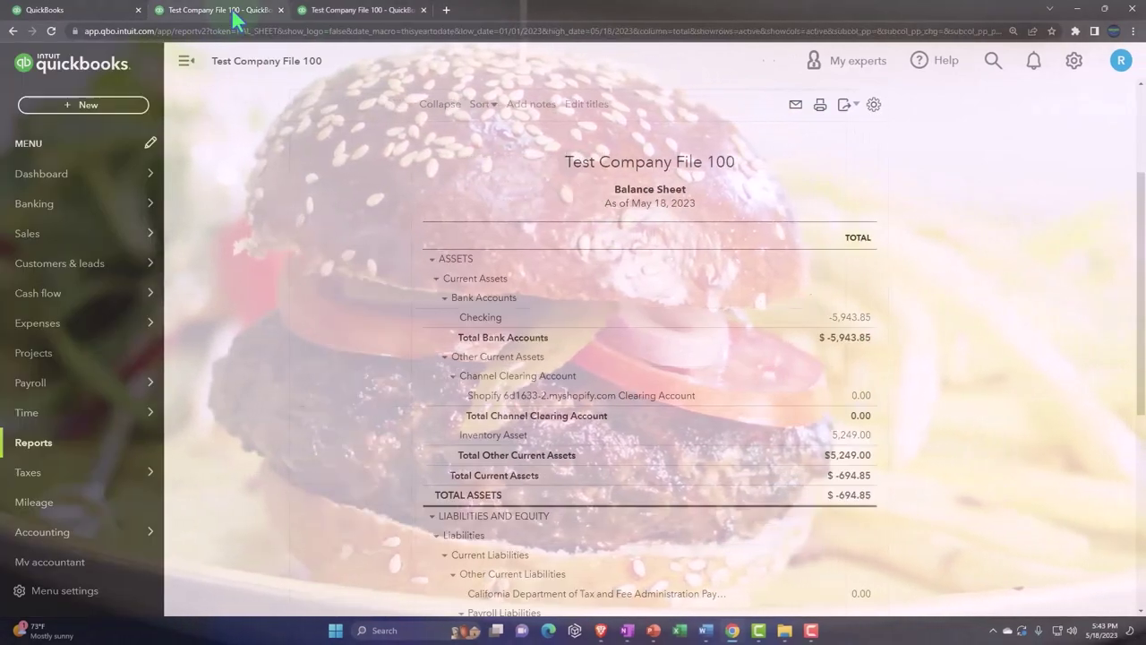
pyautogui.click(185, 62)
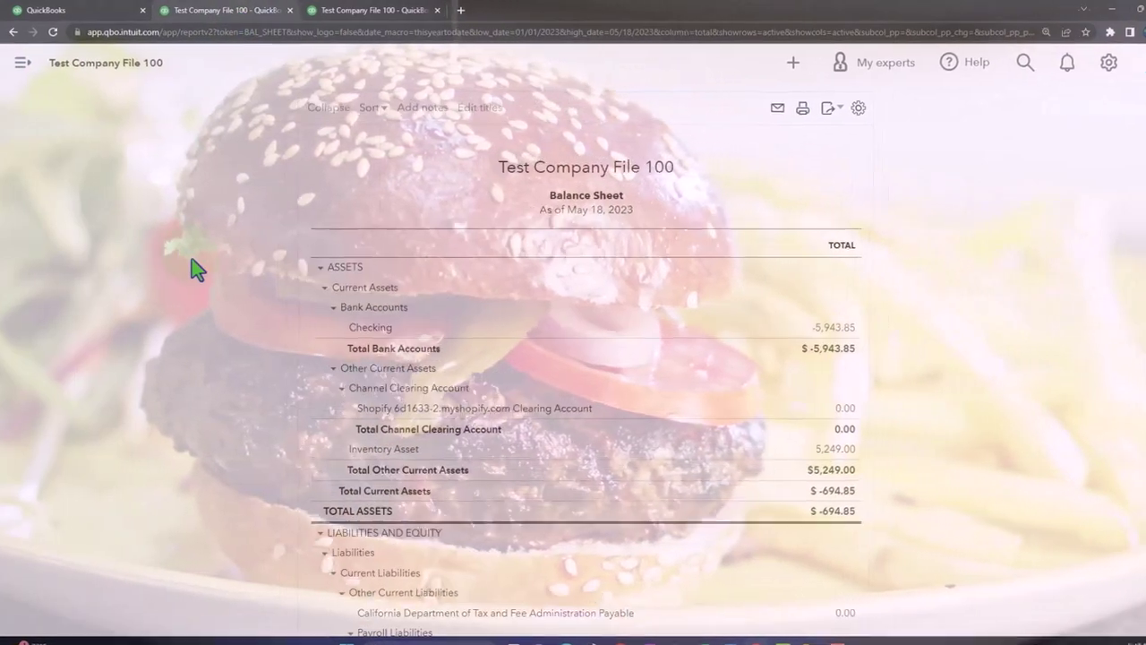
pyautogui.scroll(3, 192, 264)
pyautogui.click(355, 246)
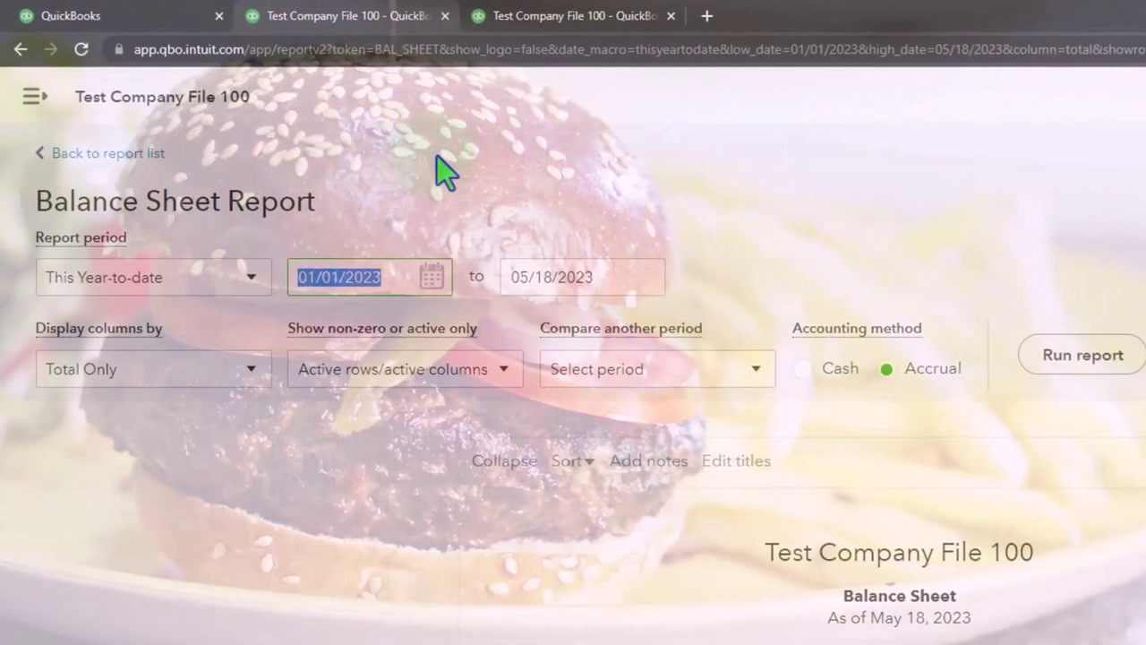
pyautogui.write('01012')
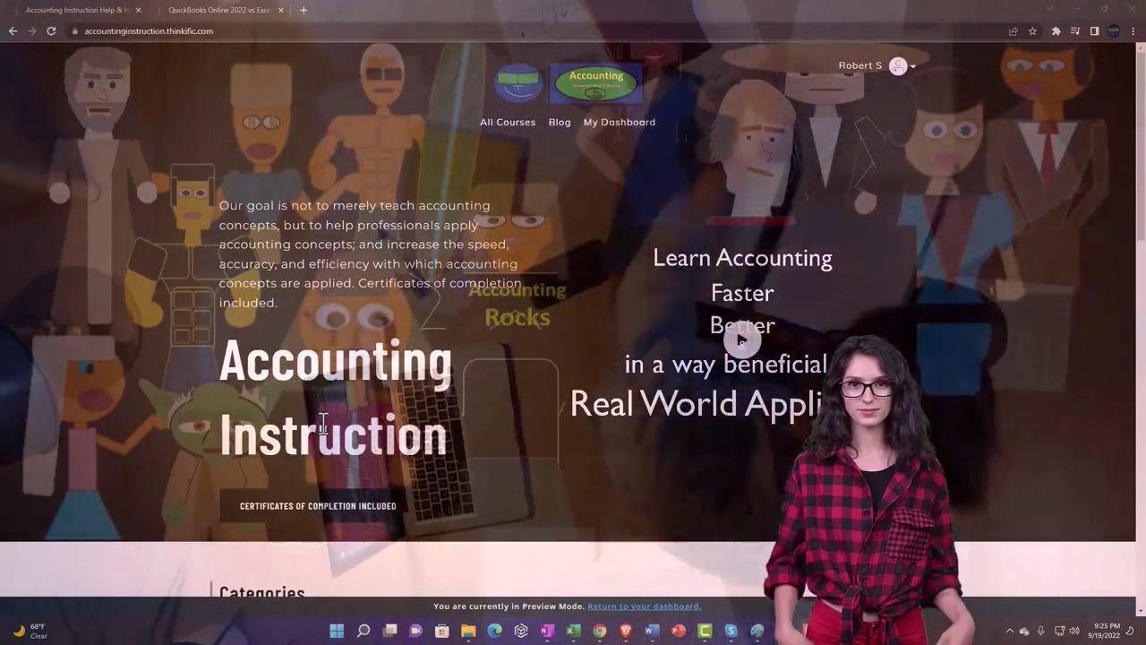
# Rerun the Balance Sheet as of December 31, 2023, then return to the first tab's dashboard.
pyautogui.click(743, 245)
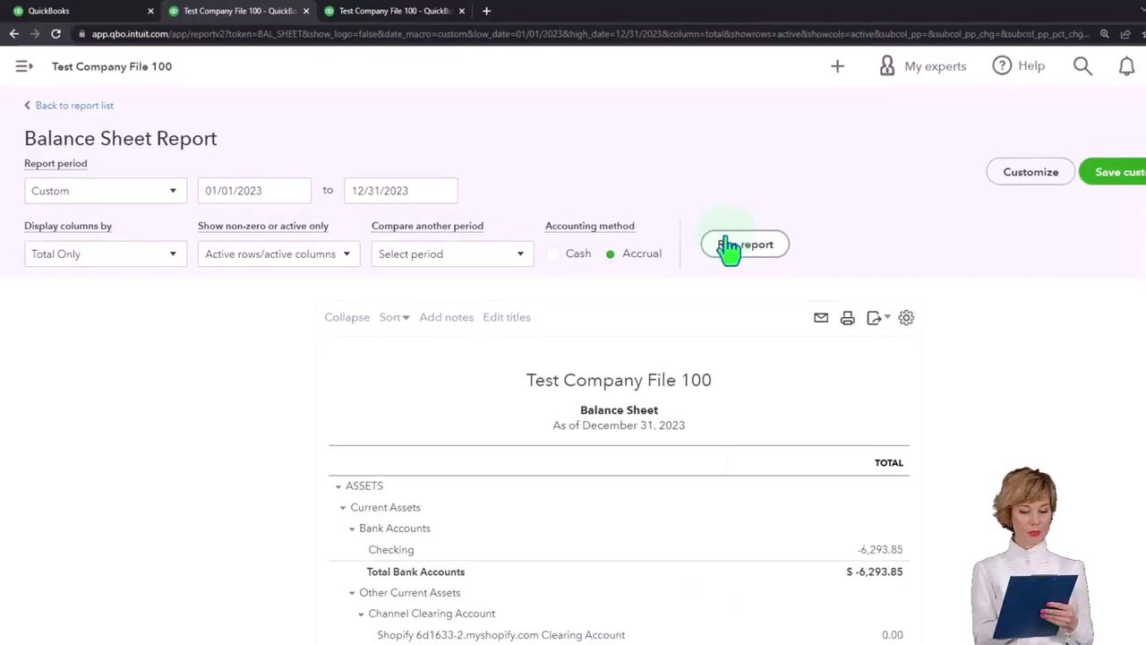
pyautogui.scroll(-3, 673, 231)
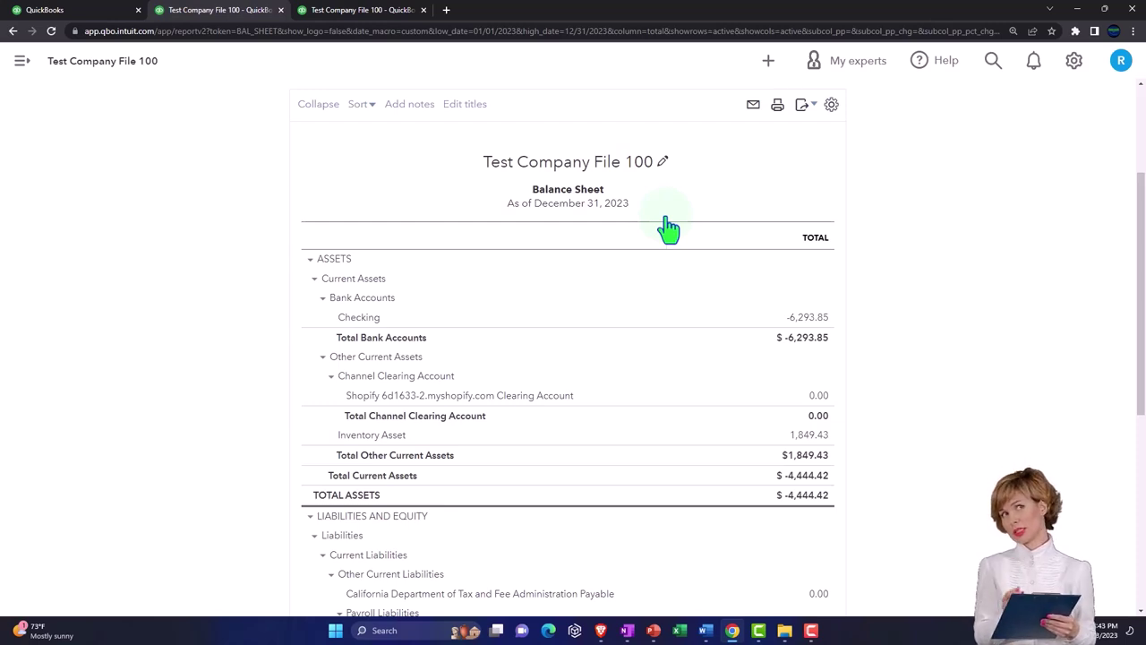
pyautogui.click(93, 11)
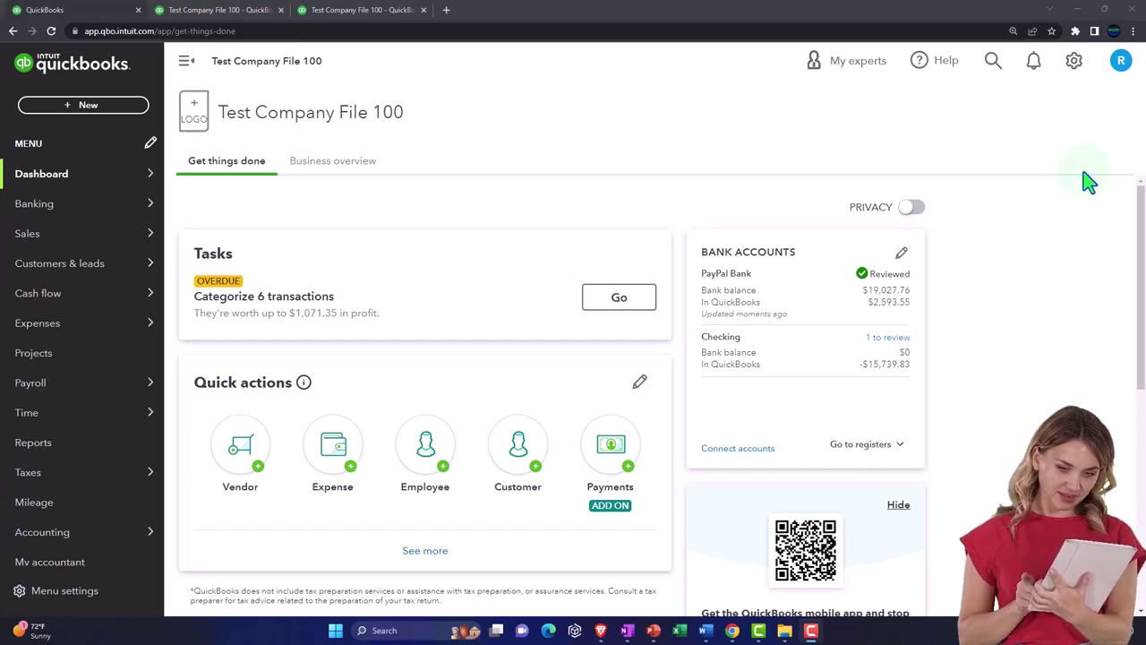
# Open the Banking page and review the $7.15 Shopify Pay deposit awaiting review.
pyautogui.click(150, 204)
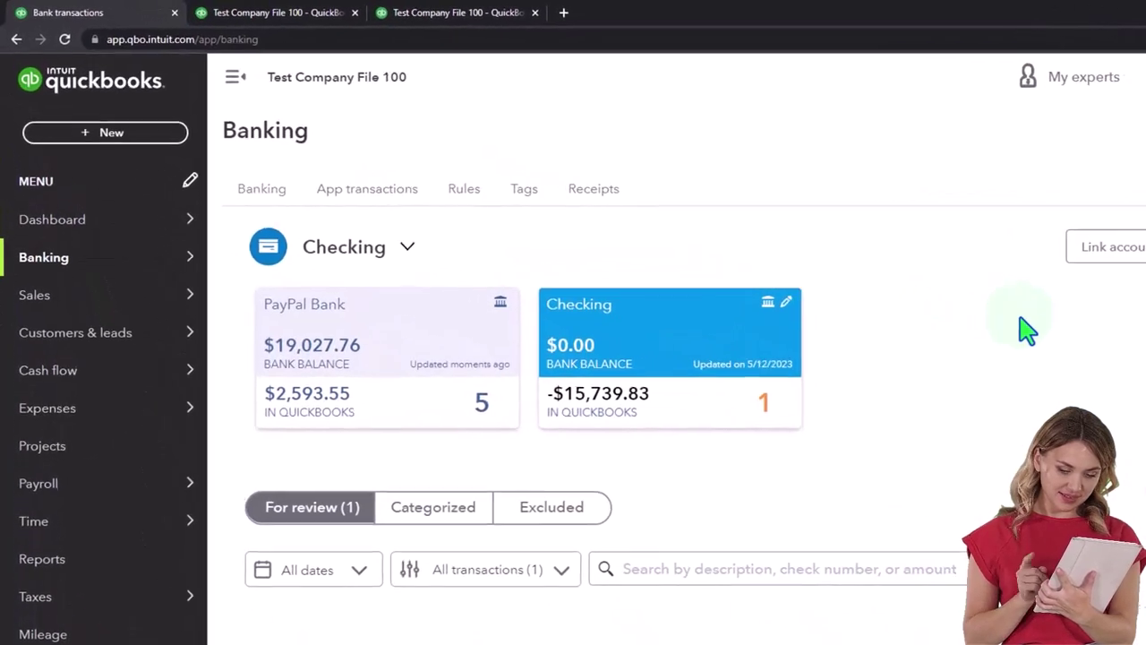
pyautogui.scroll(-1, 1103, 354)
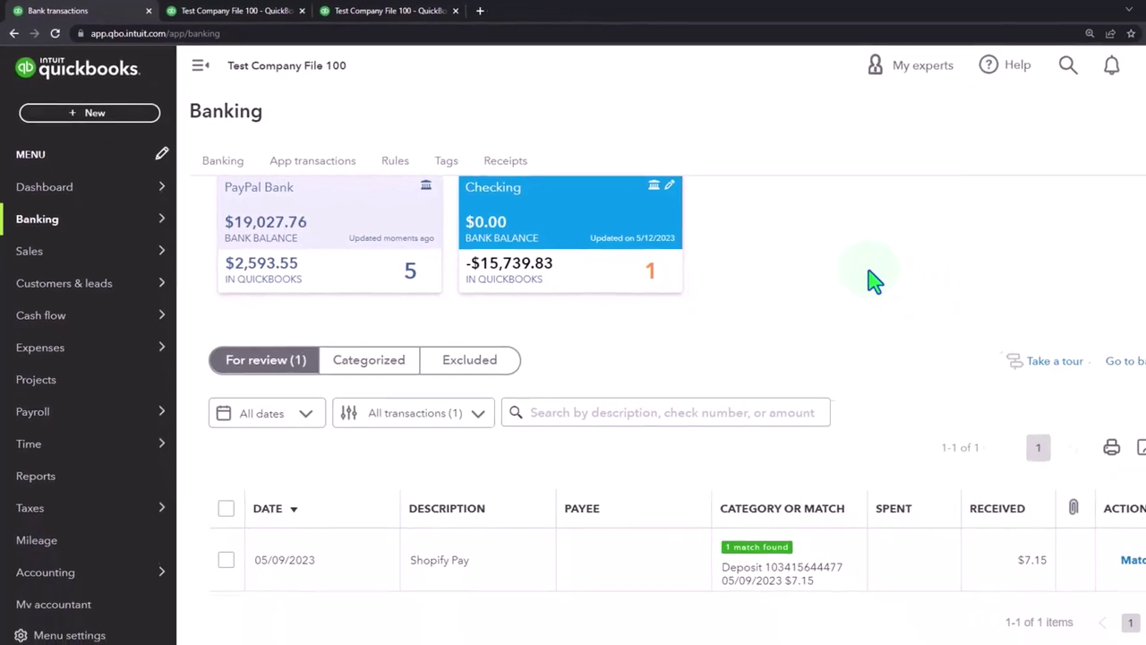
# Switch to the third tab's January–December 2023 Profit and Loss report.
pyautogui.click(365, 11)
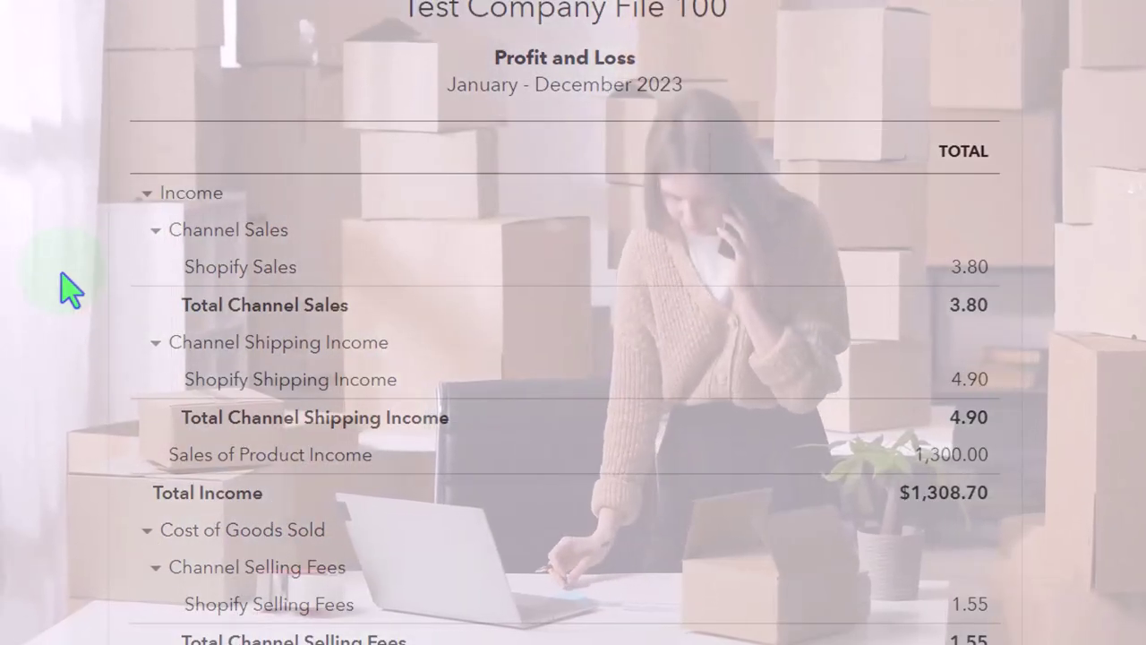
pyautogui.scroll(-6, 70, 290)
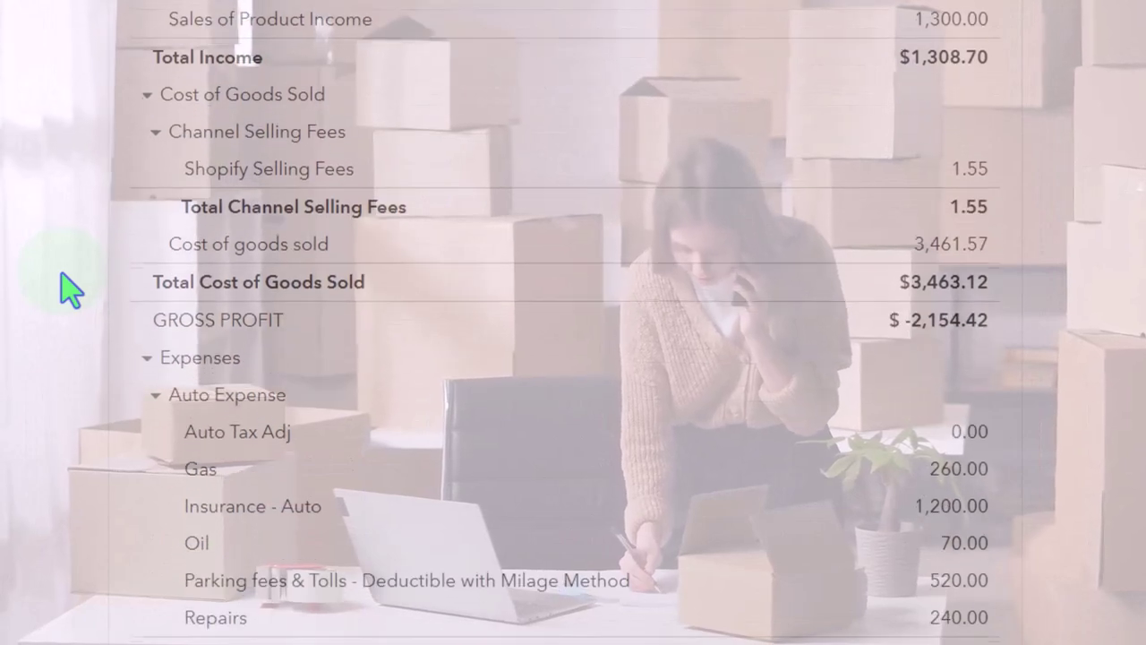
pyautogui.scroll(-1, 70, 289)
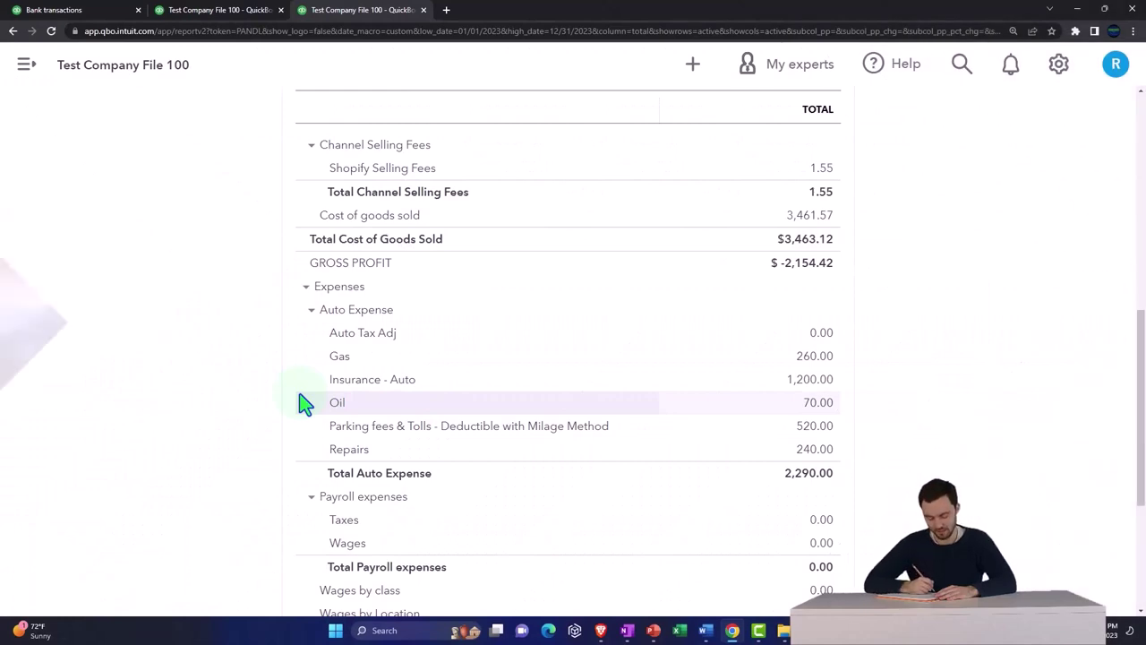
pyautogui.scroll(-3, 305, 405)
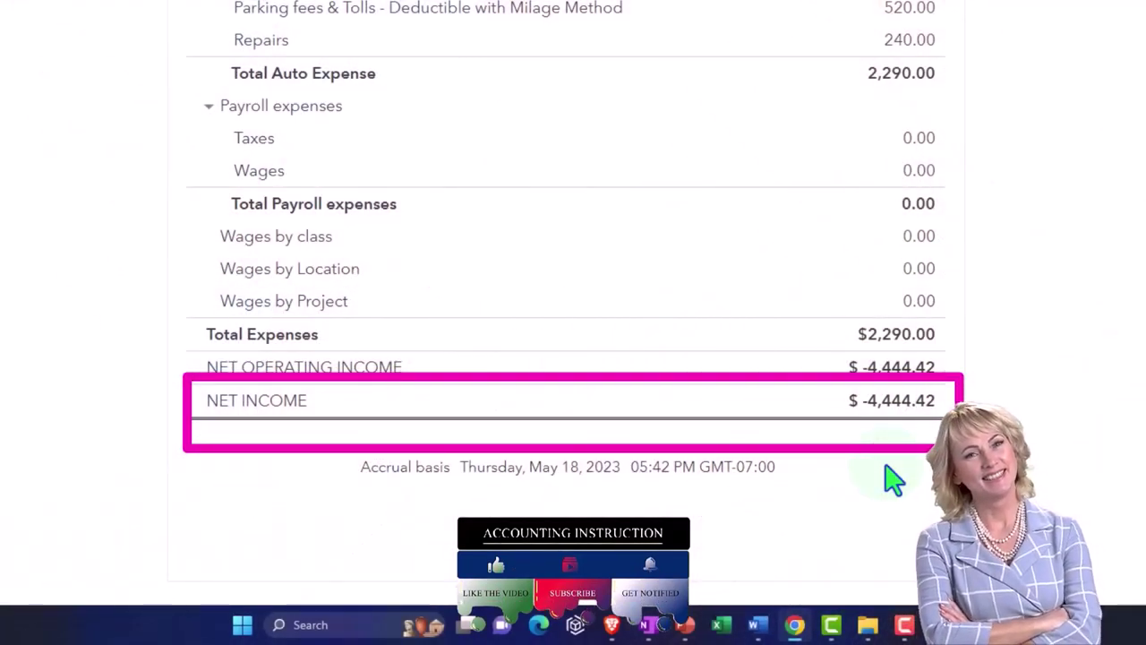
pyautogui.scroll(4, 893, 480)
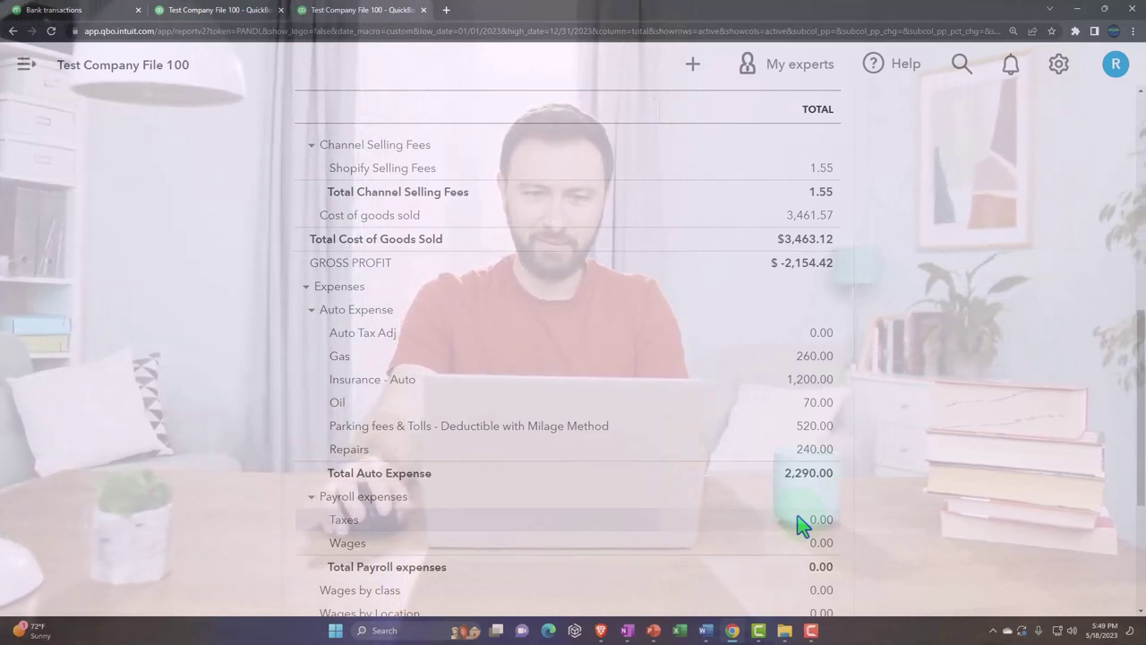
pyautogui.click(76, 12)
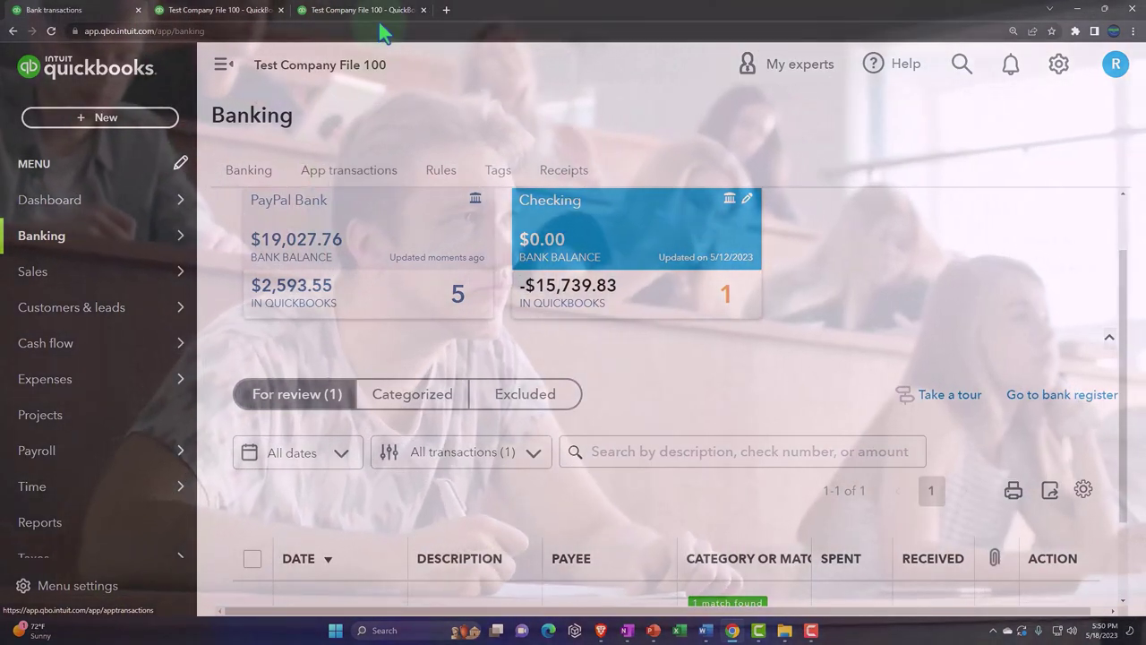
pyautogui.click(367, 10)
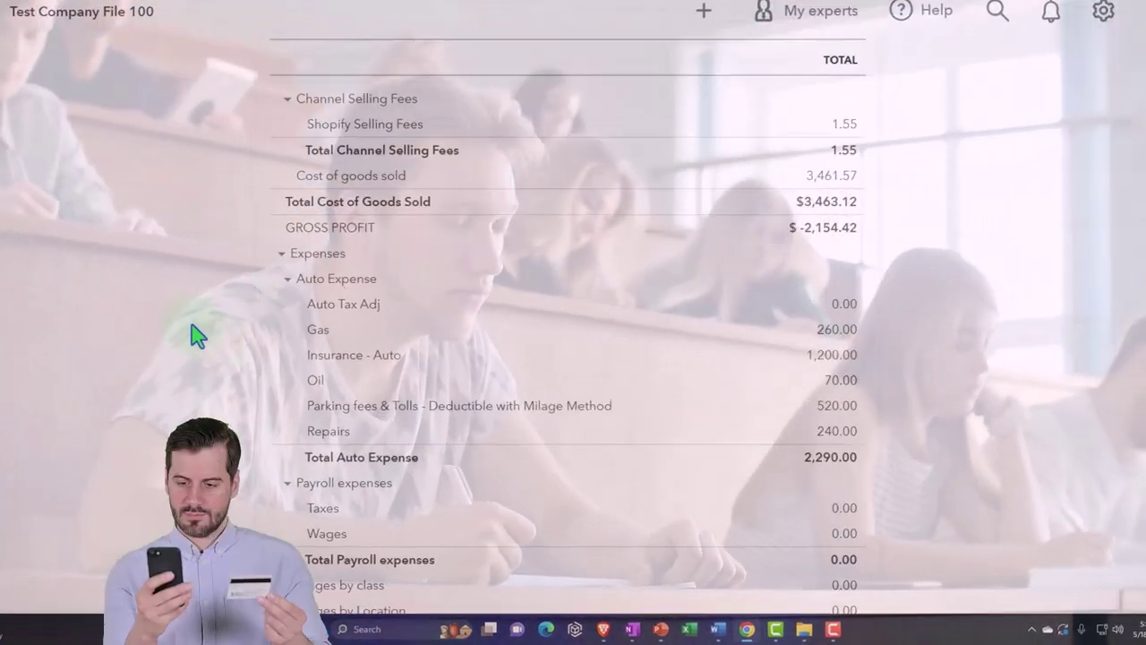